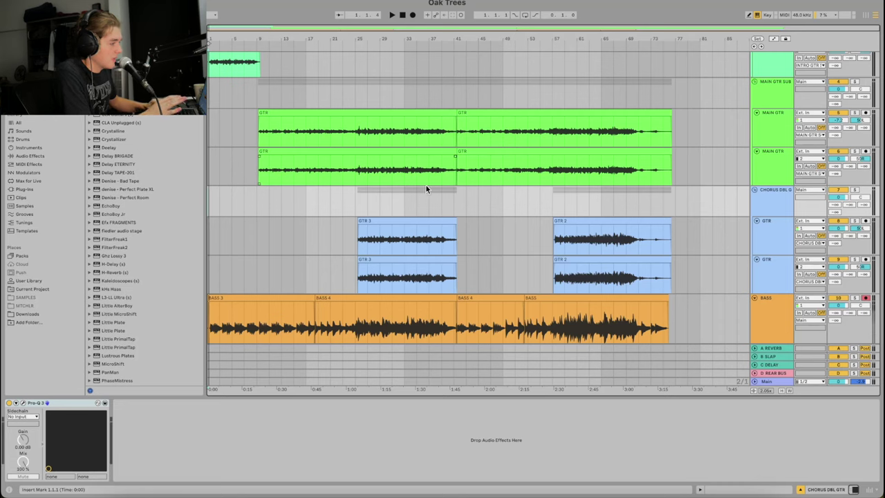
- Audition the INTRO GTR clips from bar 1 and the MAIN GTR clips from bar 9
scroll(444, 177, up, 3)
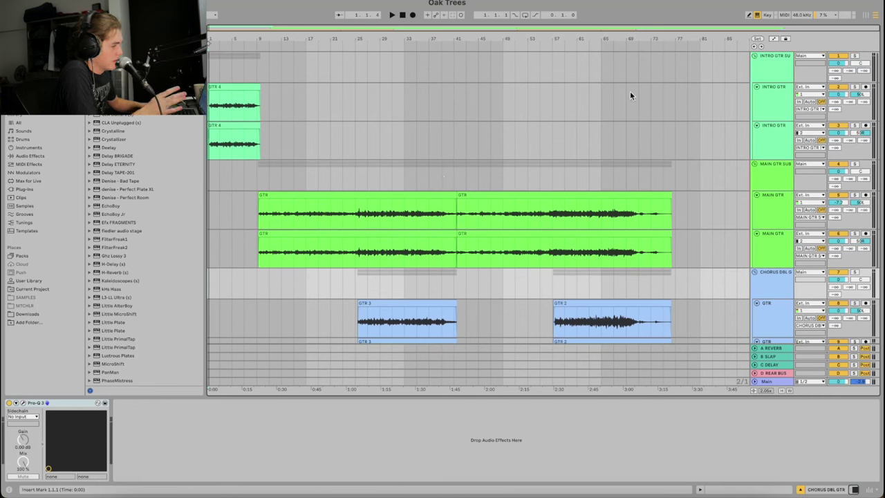
click(210, 149)
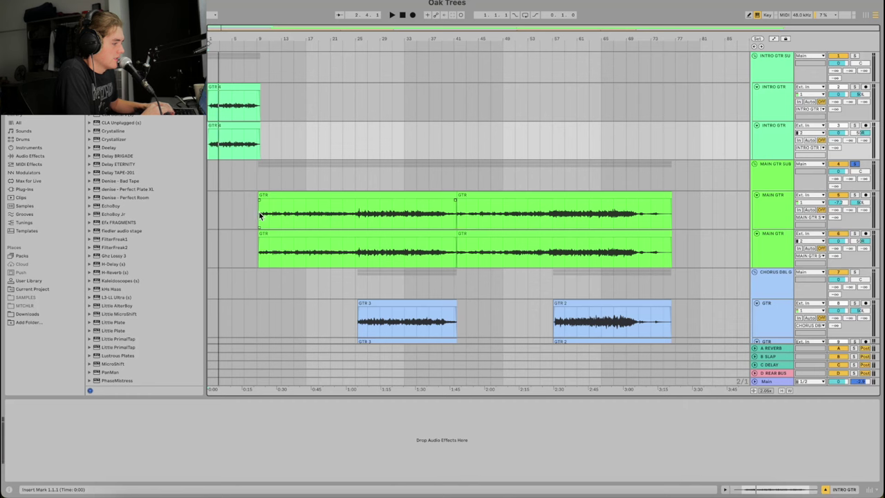
click(260, 215)
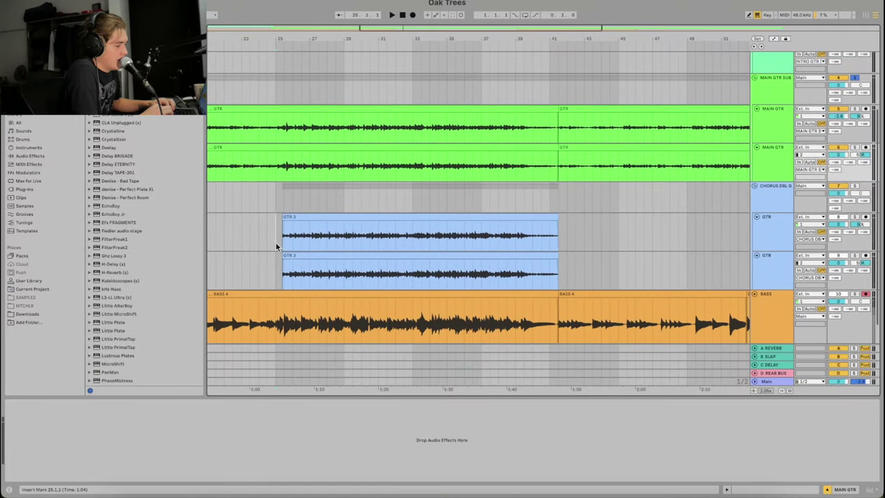
- Solo the chorus double guitar group and play its doubled GTR clips from bar 25
click(834, 188)
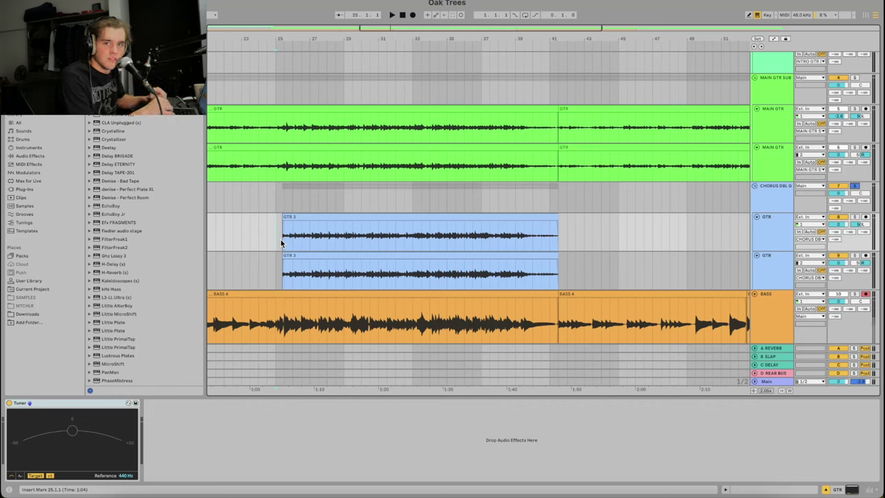
key(space)
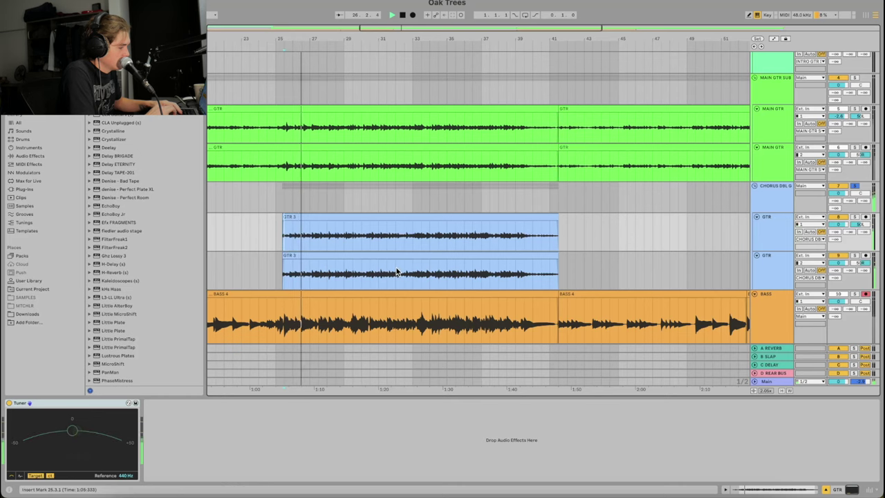
scroll(306, 239, up, 10)
key(space)
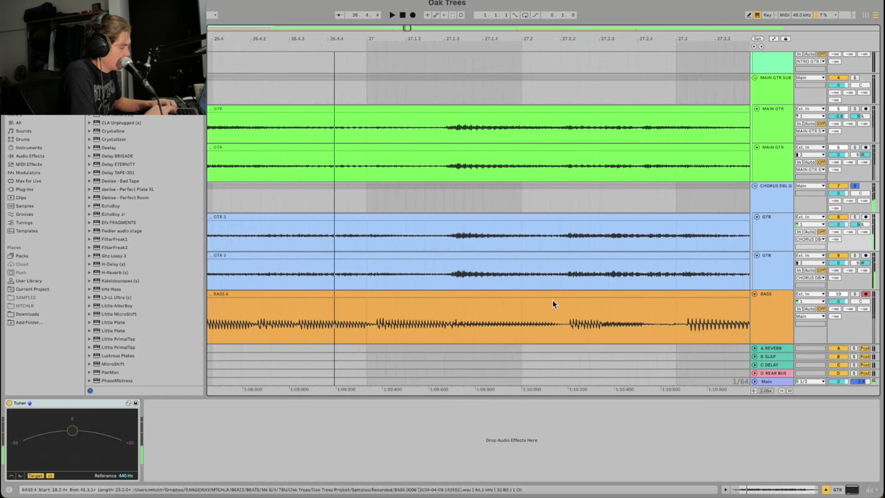
- Magnify the waveforms and examine the main and chorus guitar takes closely around bar 26 to compare their timing
click(754, 390)
scroll(338, 232, up, 10)
scroll(304, 238, up, 3)
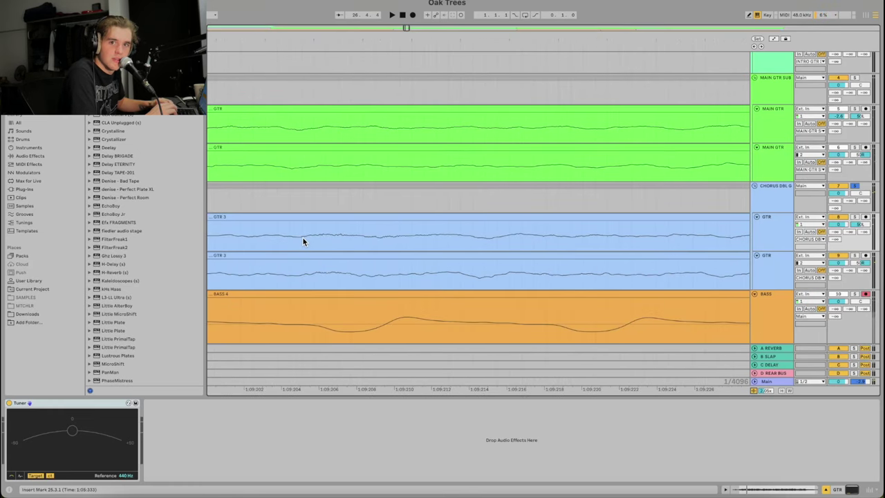
scroll(307, 242, down, 2)
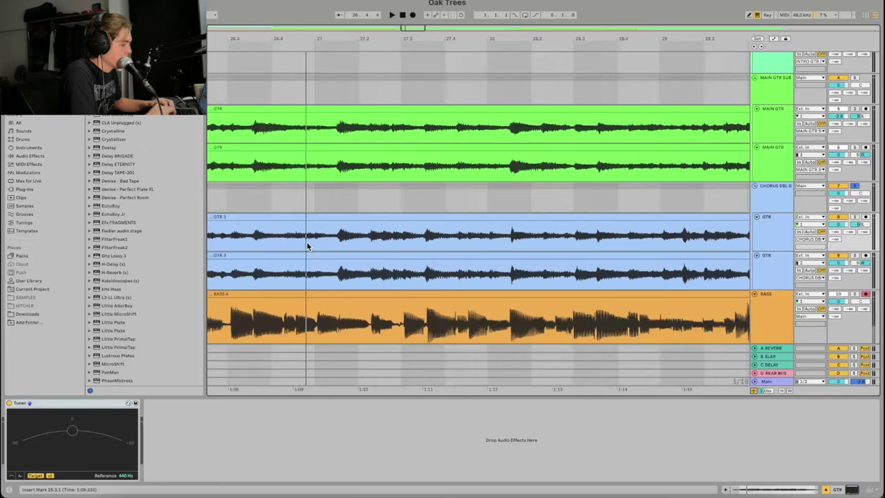
scroll(255, 256, down, 10)
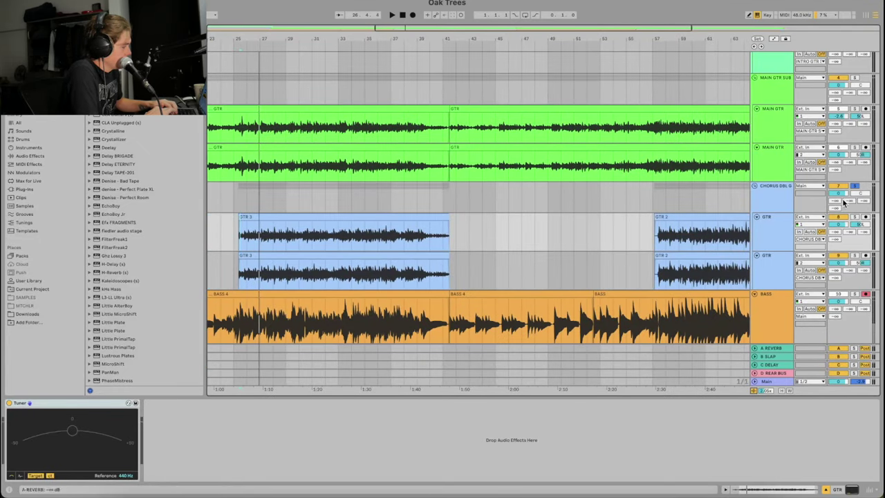
- Play the soloed main guitar and chorus double guitar groups together from bar 25
scroll(461, 139, up, 2)
key(space)
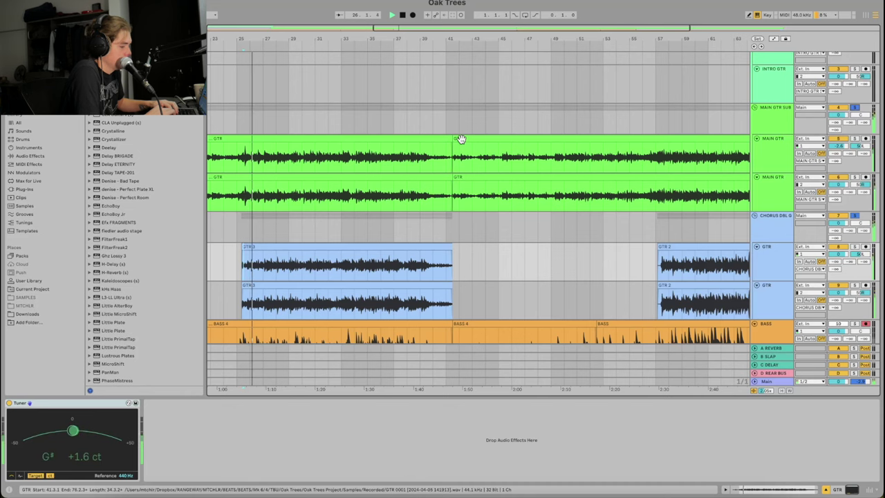
scroll(355, 192, down, 2)
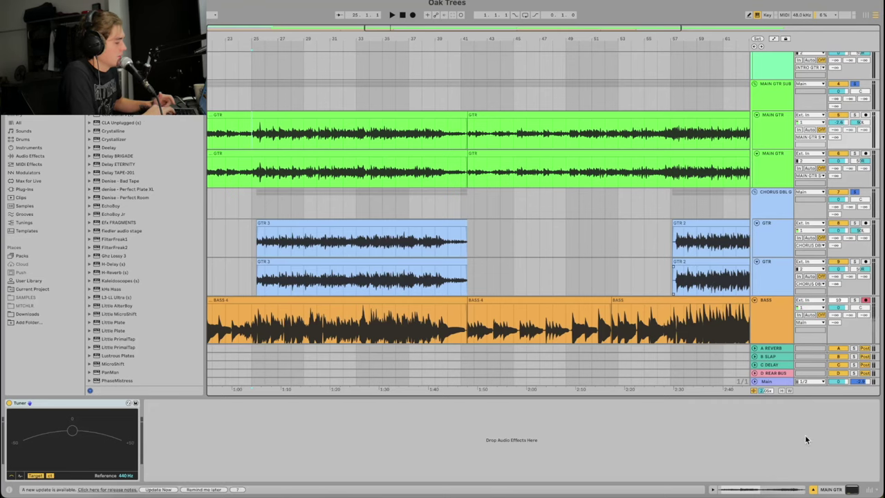
- Turn off the waveform magnification and select the BASS track
click(758, 392)
click(766, 326)
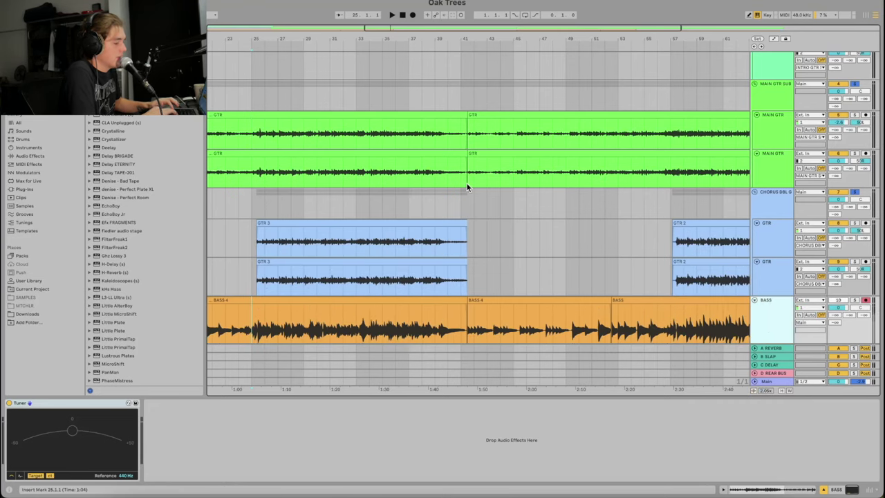
key(minus)
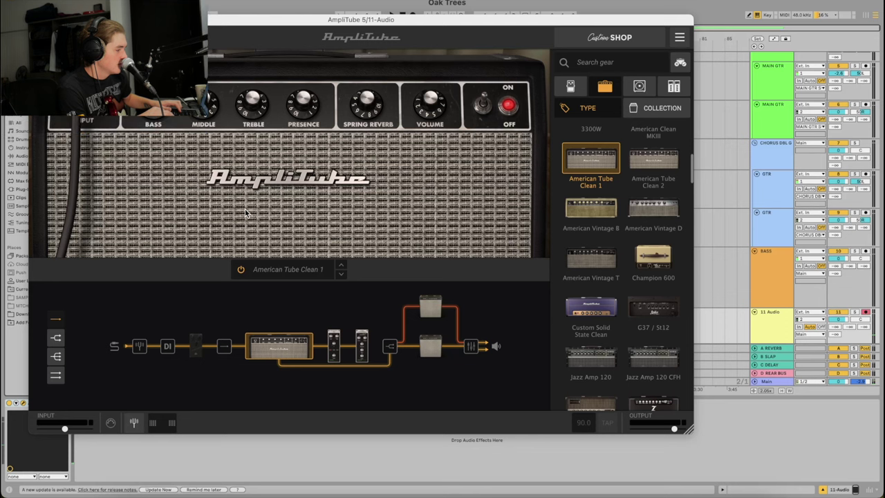
- Inspect the AmpliTube 5 signal chain on the 11 Audio track: Parametric EQ 3, Tube Compressor, cabinets and mixer levels
click(337, 346)
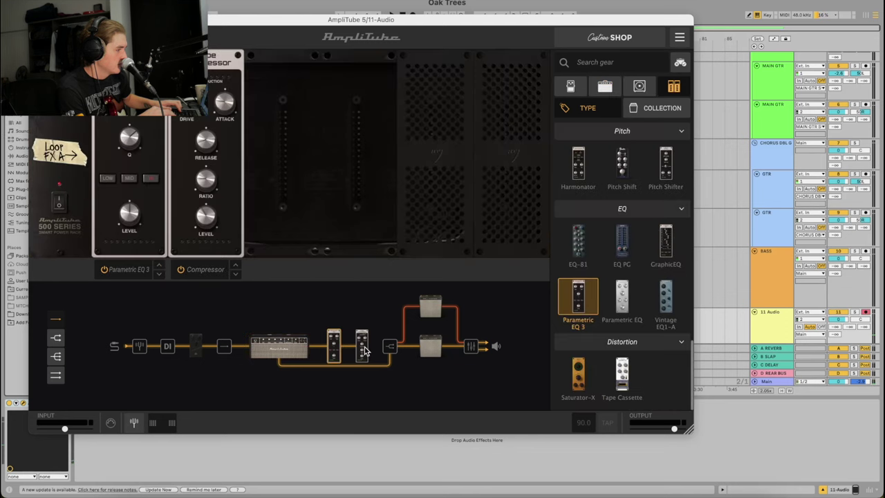
click(364, 352)
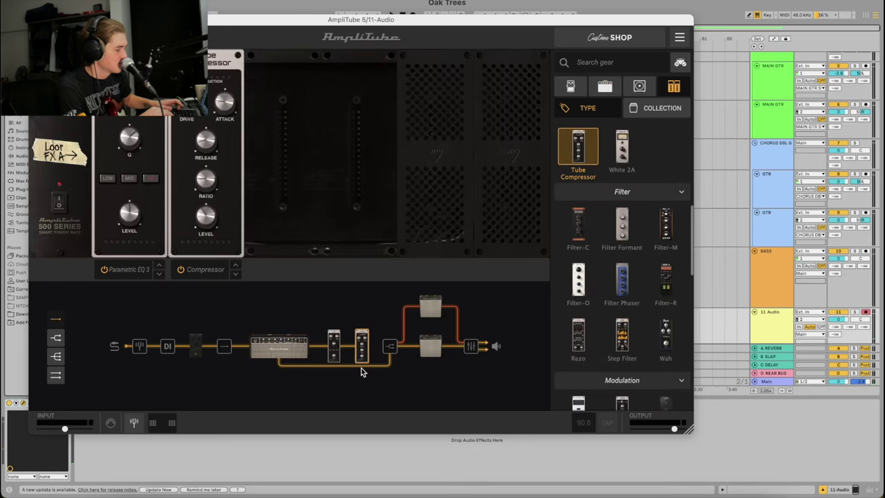
click(427, 305)
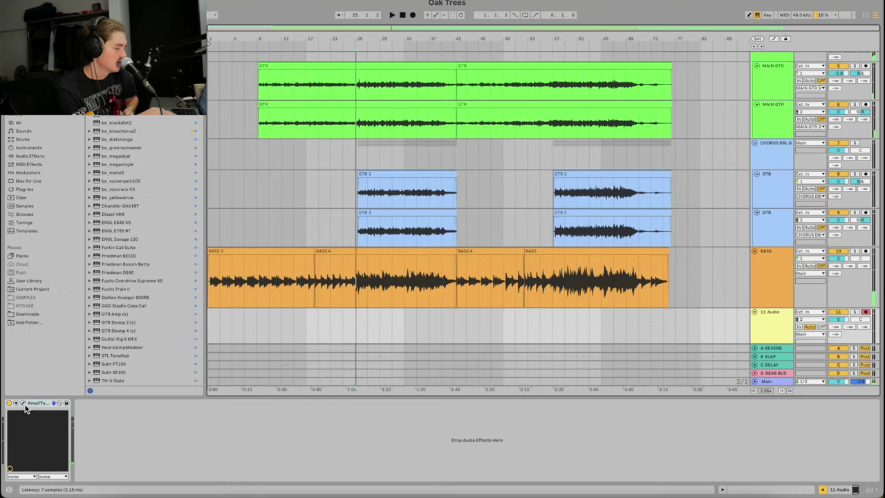
key(super+alt+p)
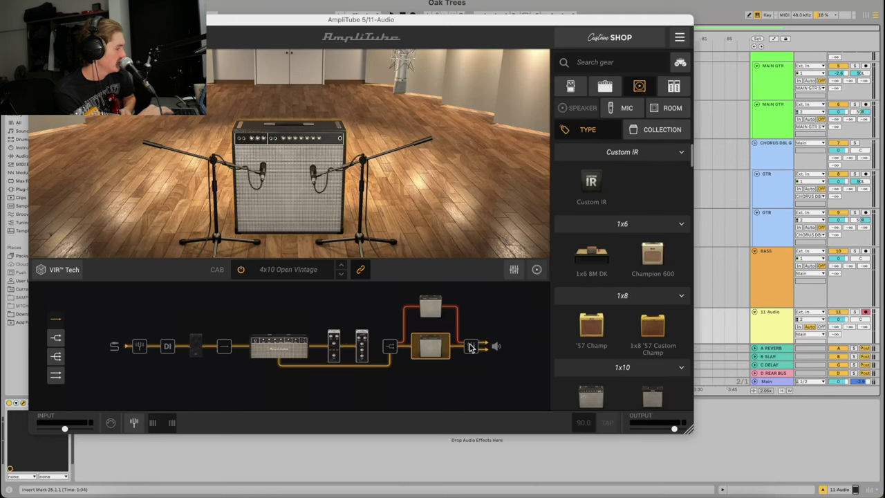
click(469, 345)
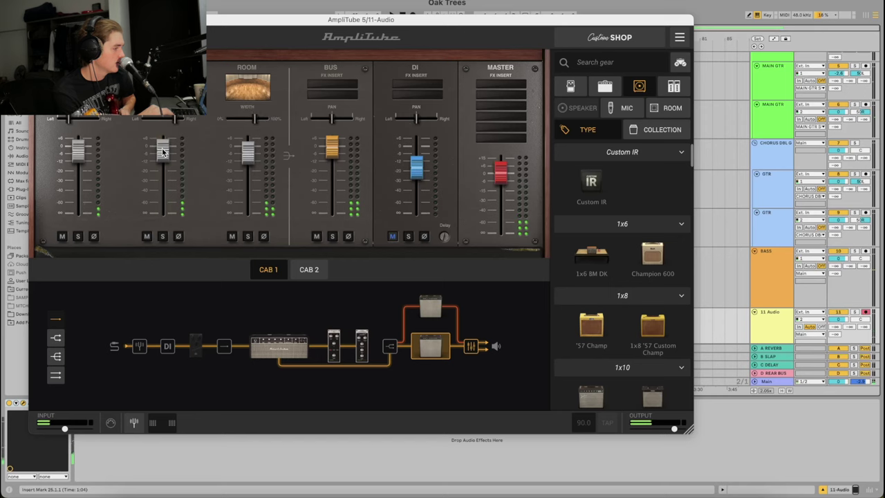
key(super+alt+p)
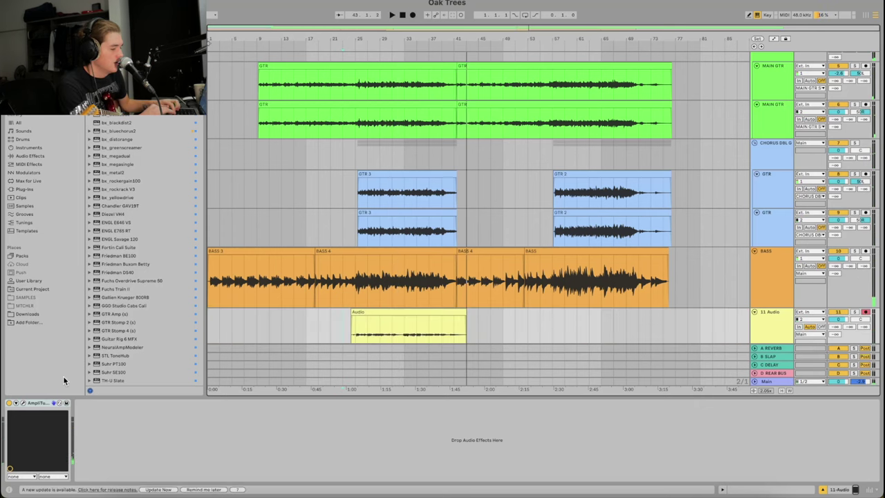
- Play the recorded take on the 11 Audio track from about bar 25 and solo that track
click(356, 335)
key(space)
key(super+alt+p)
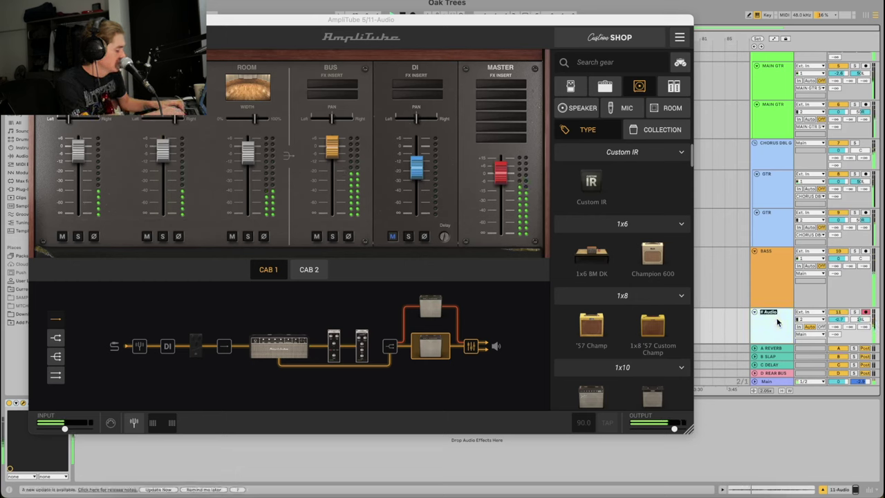
click(856, 313)
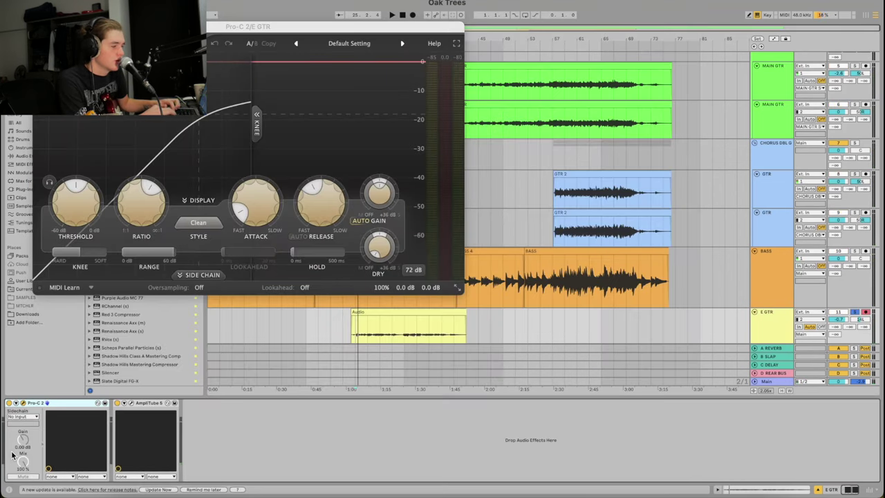
- Set the Pro-C 2 threshold on E GTR to about -30.5 dB, adjust its ratio, attack and release, and compare it with bypass
drag(81, 204, 81, 223)
key(space)
drag(140, 209, 140, 199)
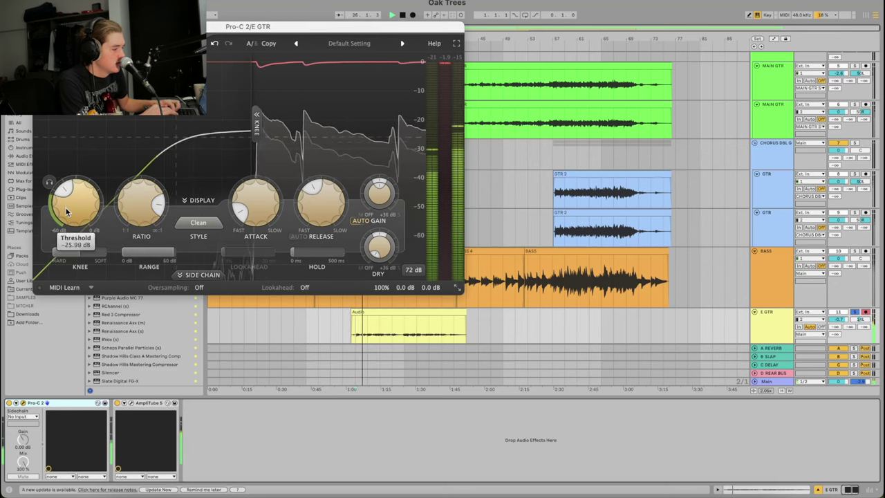
drag(129, 202, 131, 234)
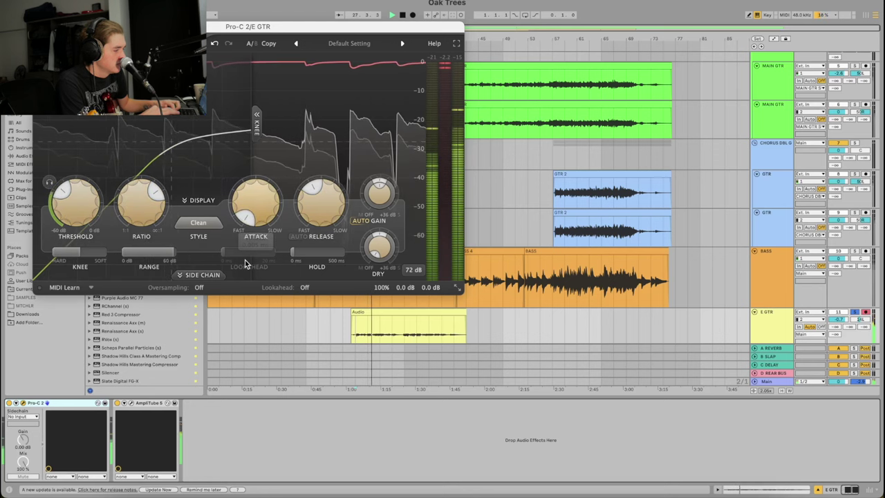
mouse_move(330, 195)
mouse_down()
mouse_move(331, 227)
mouse_move(332, 198)
mouse_up()
drag(60, 213, 61, 230)
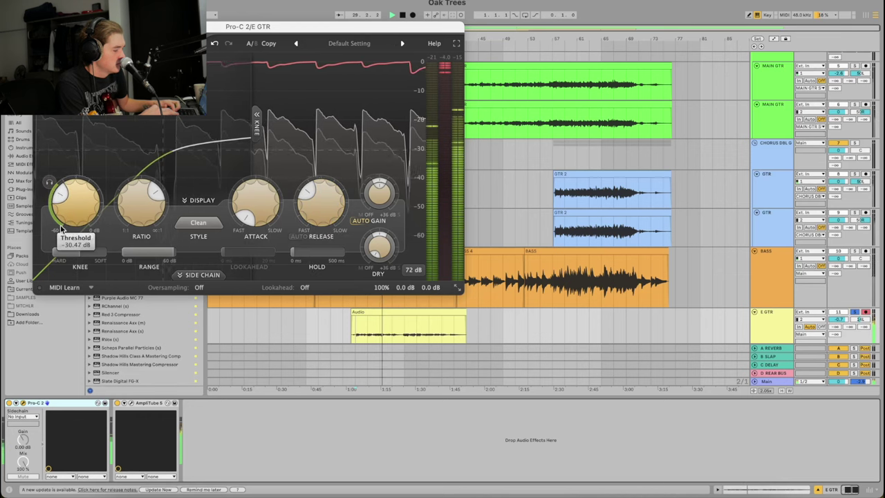
click(9, 404)
click(9, 403)
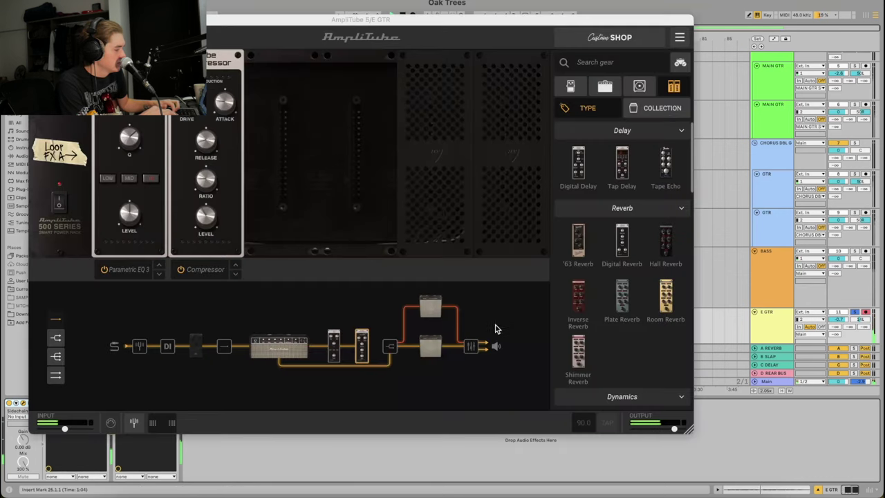
- Lower the AmpliTube 5 output level on the E GTR track and close both plug-in windows
click(671, 430)
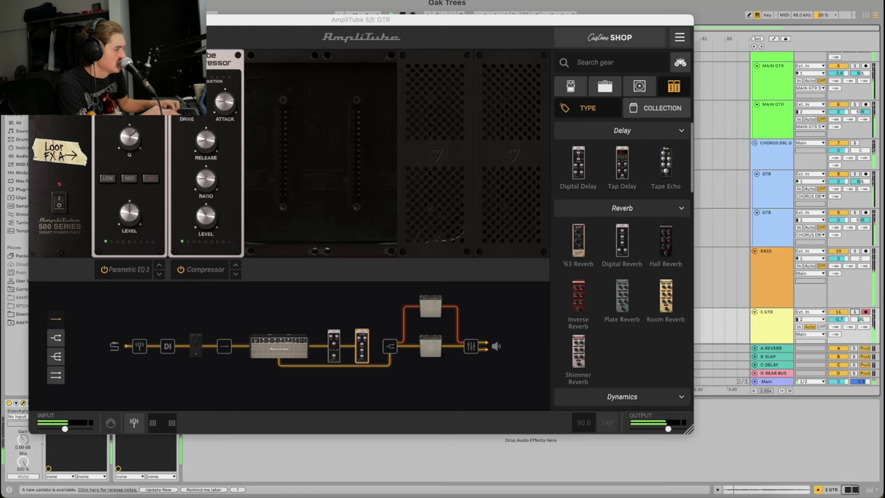
key(super+w)
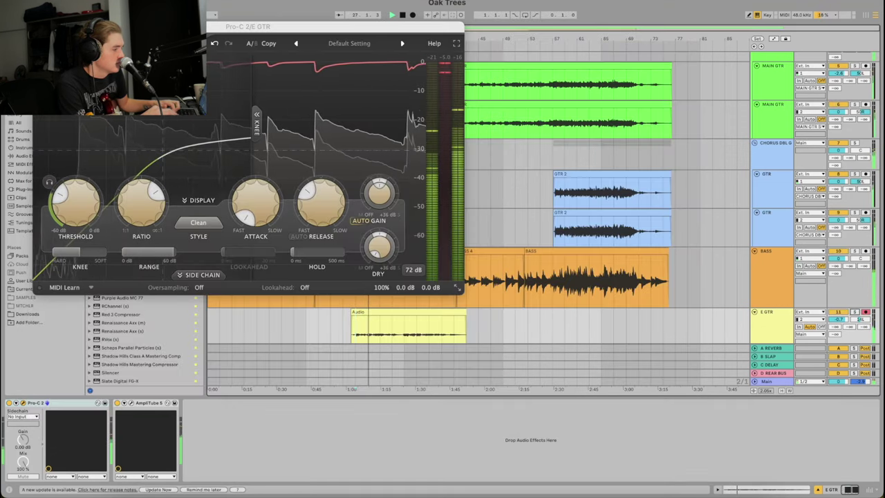
key(super+w)
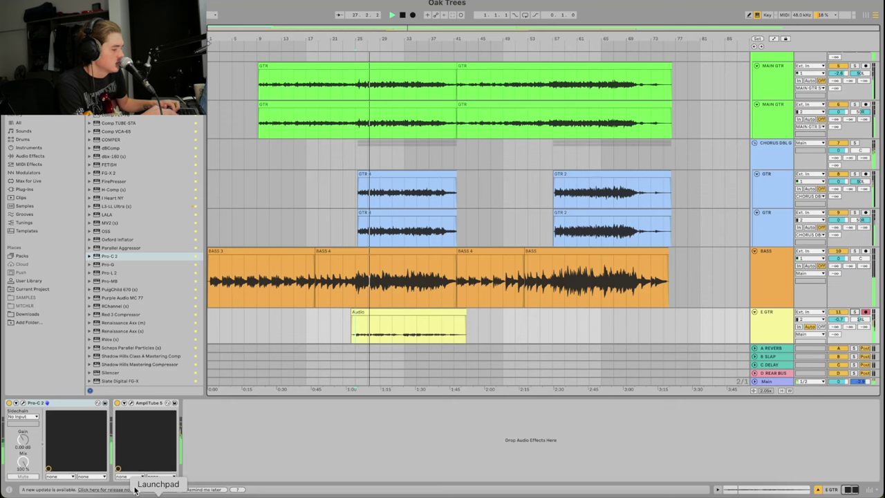
- Add a Plate Reverb after the compressor in the AmpliTube 5 effects loop on the E GTR track
click(131, 403)
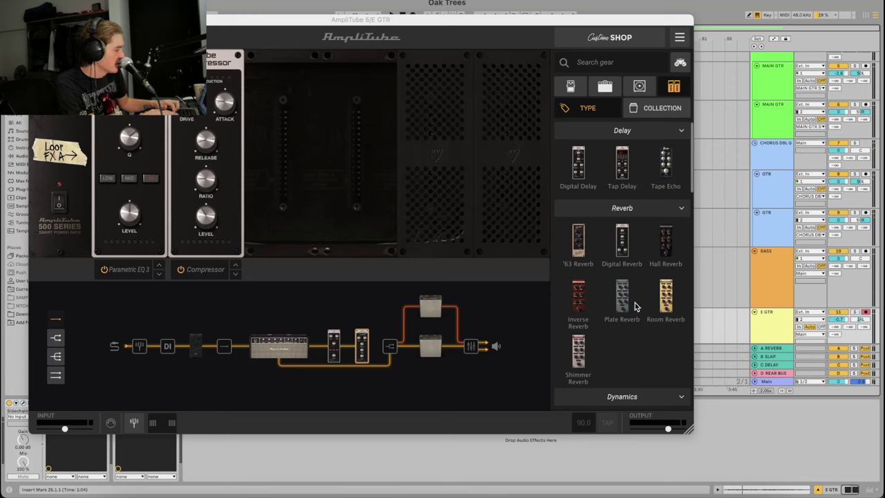
drag(620, 307, 391, 354)
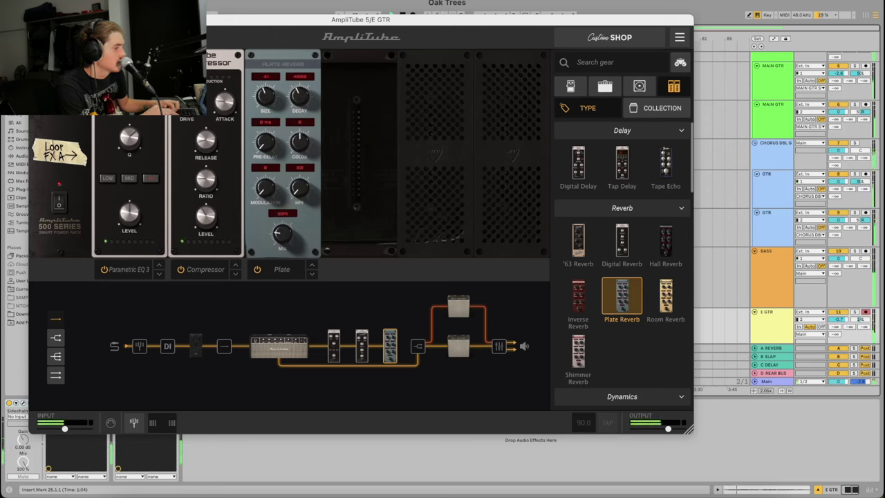
key(super+alt+p)
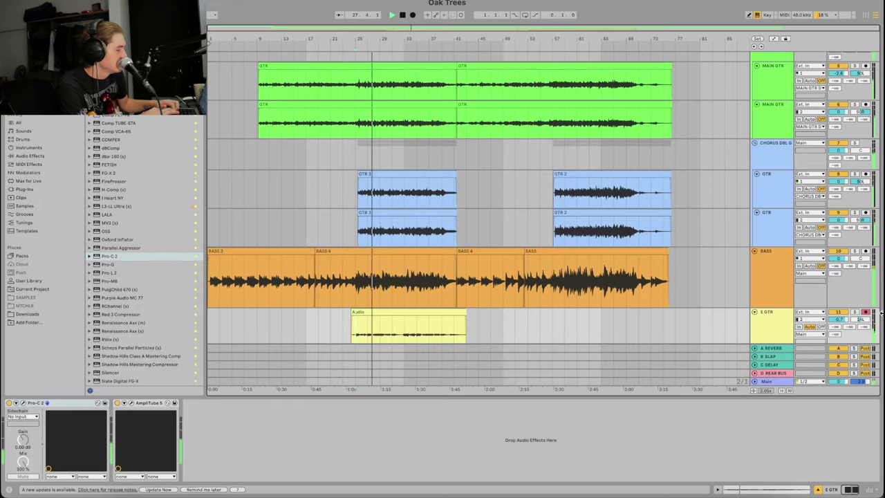
- Add a Digital Delay after the Plate Reverb on the E GTR LEAD track, with its feedback at 16%
key(space)
key(super+alt+p)
drag(578, 168, 331, 167)
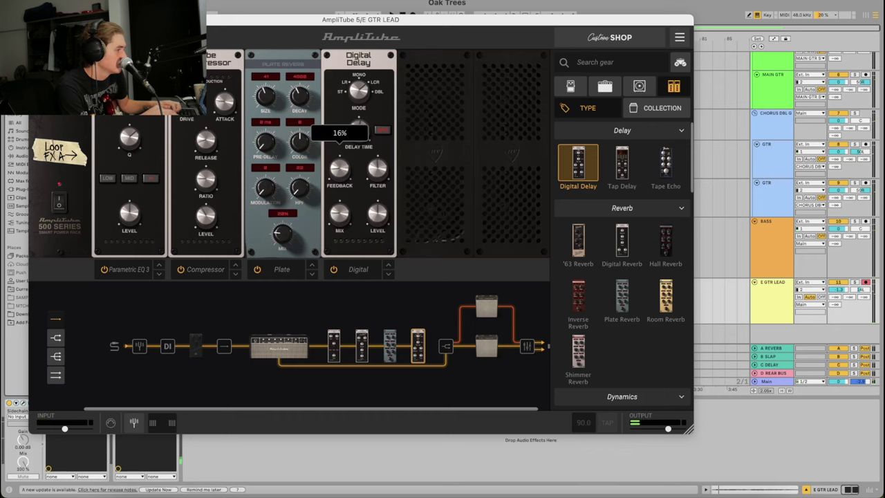
key(super+alt+p)
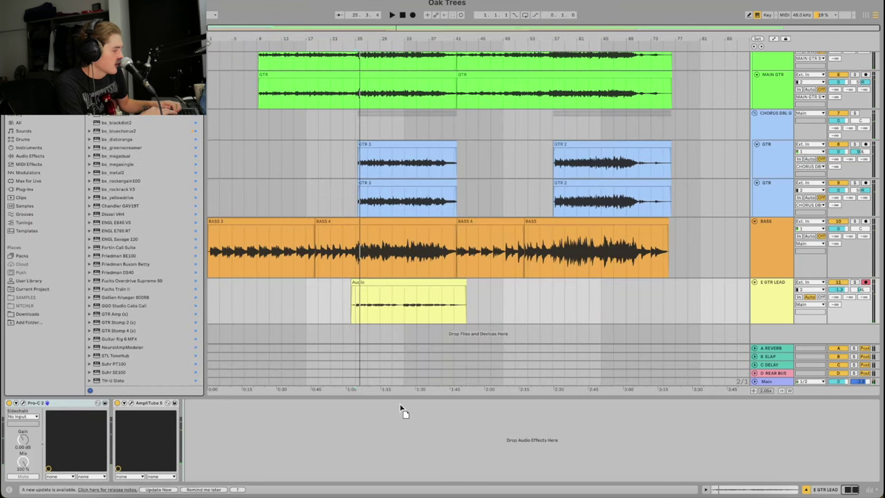
- Add AmpliTube 5 on a new audio track named E GTR RHYTHM and replace its Brit 8000 amp with a clean American amp
drag(627, 323, 664, 322)
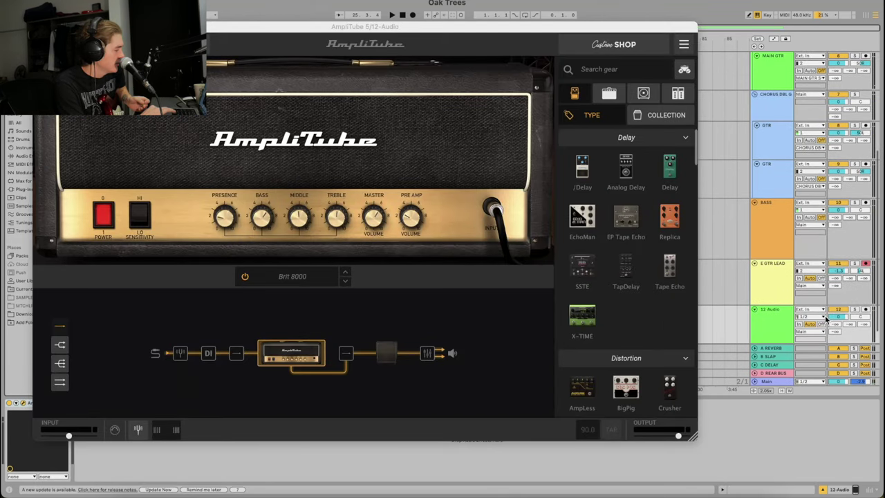
click(608, 93)
scroll(608, 234, down, 5)
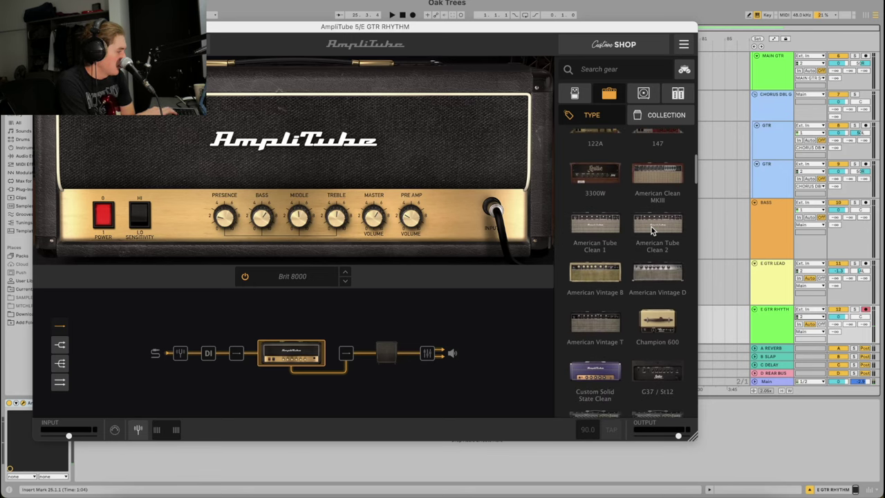
drag(299, 329, 293, 340)
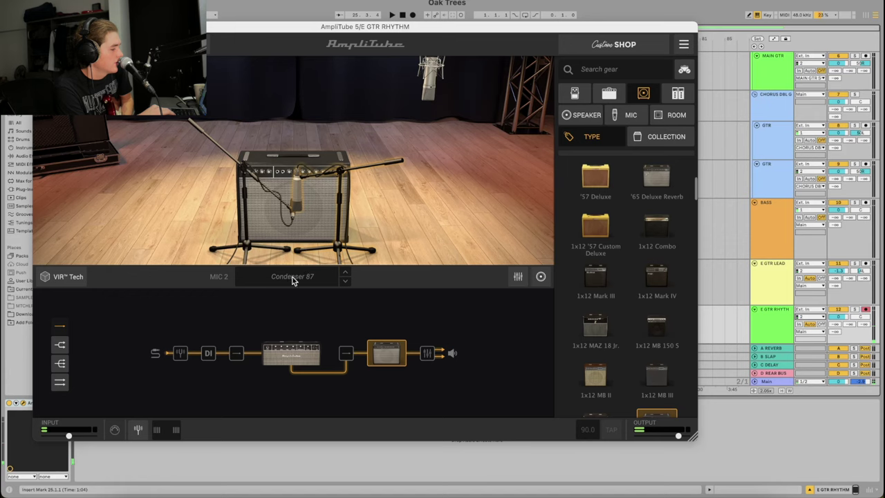
- Change cabinet mic 2 to Ribbon 121 and reposition it in front of the speaker
click(293, 280)
mouse_move(288, 310)
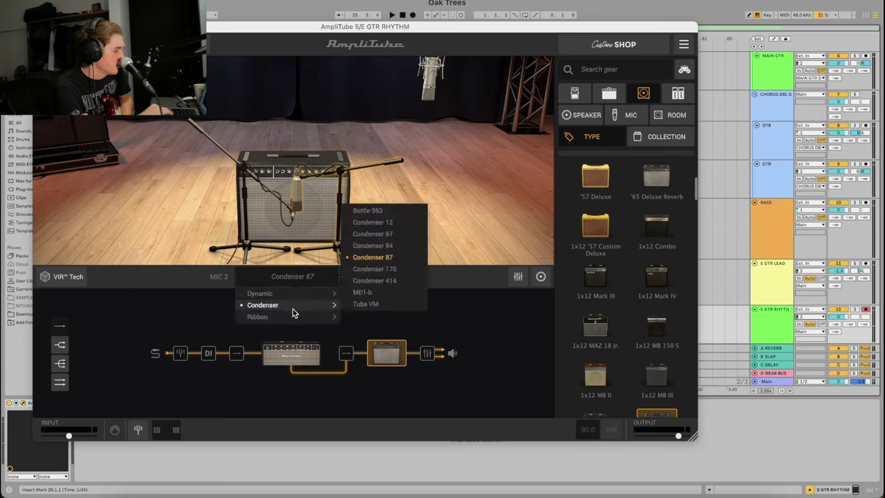
click(372, 293)
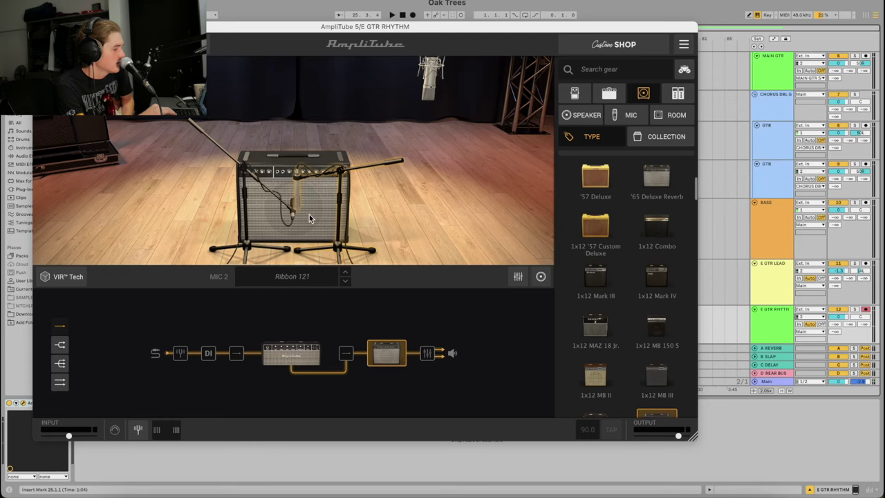
drag(298, 191, 304, 204)
- Pan cabinet mic 1 left and mic 2 right in the cab mixer, and change mic 1 to Dynamic 421
click(518, 276)
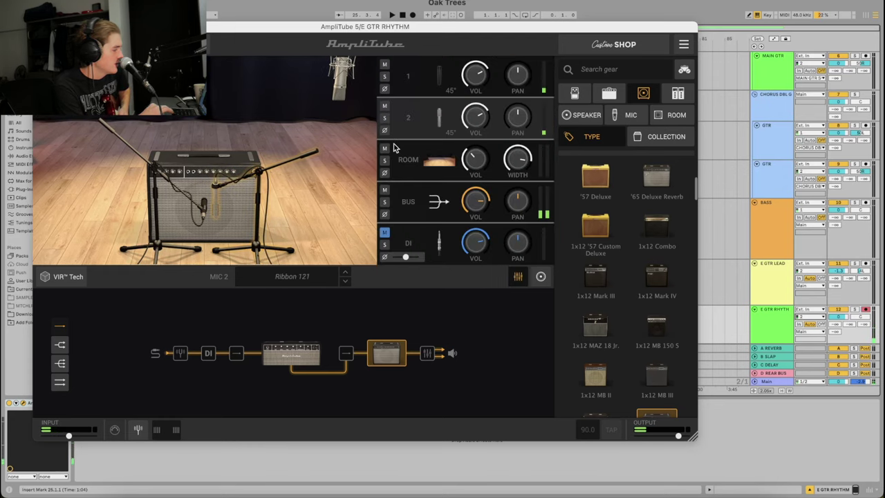
mouse_move(508, 121)
mouse_down()
mouse_move(517, 99)
mouse_move(516, 116)
mouse_up()
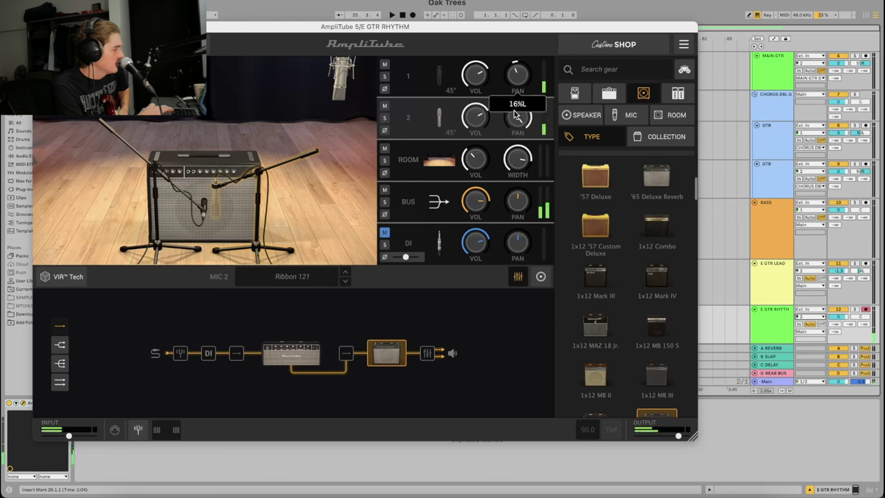
click(204, 214)
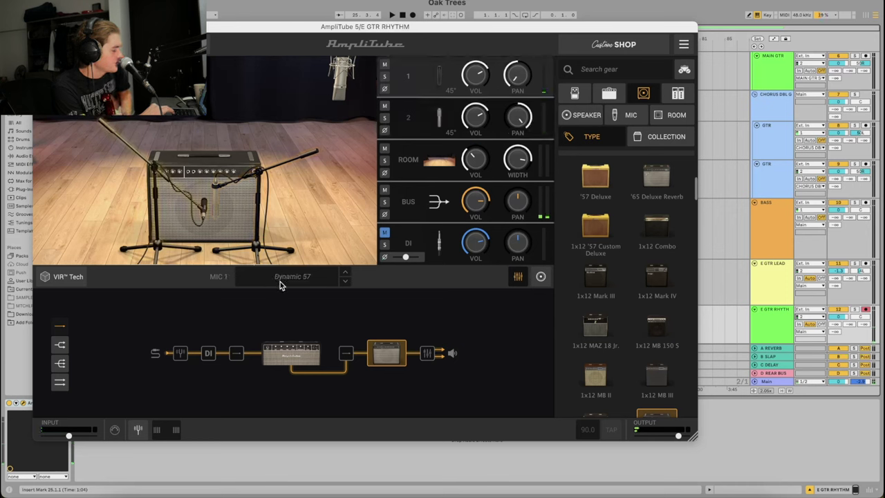
click(280, 284)
mouse_move(277, 294)
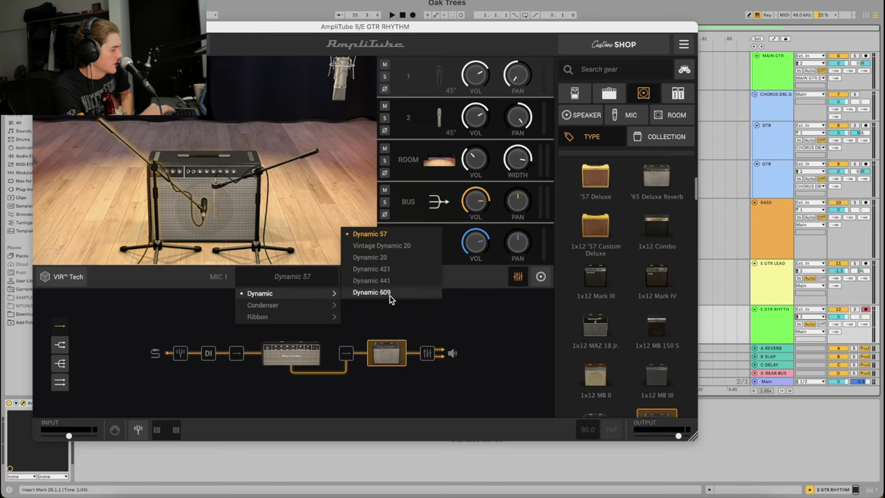
click(378, 269)
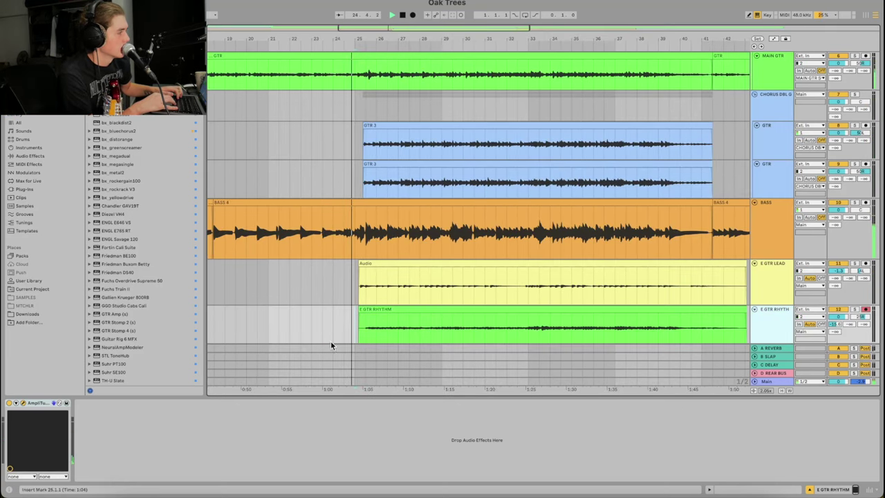
- Raise the cabinet's room level to about -15.2 dB in AmpliTube 5 on E GTR RHYTHM and close the plug-in
key(super+alt+p)
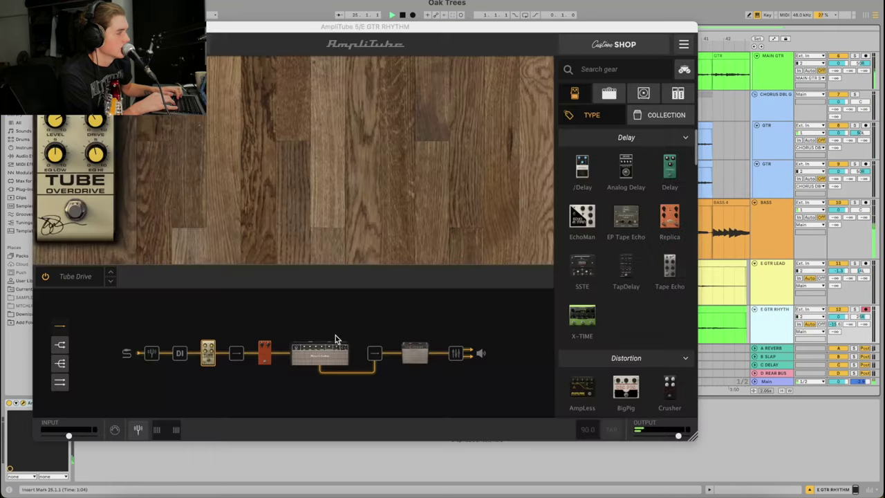
click(429, 356)
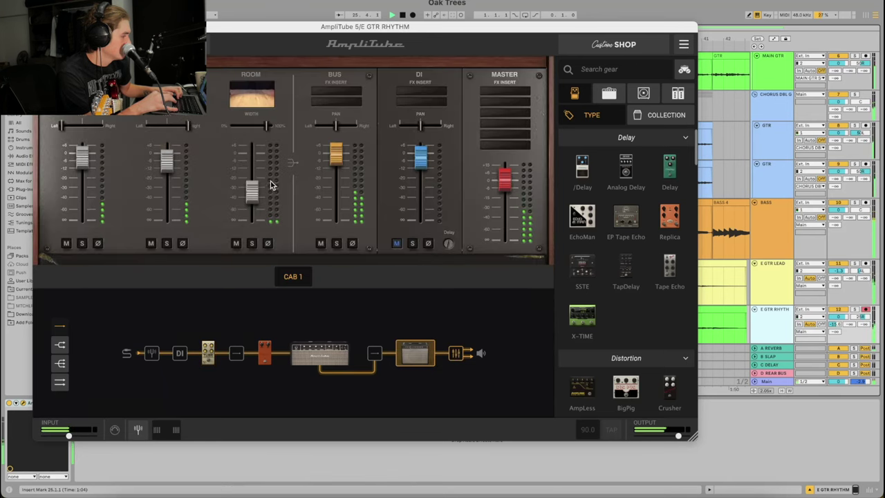
drag(251, 191, 255, 160)
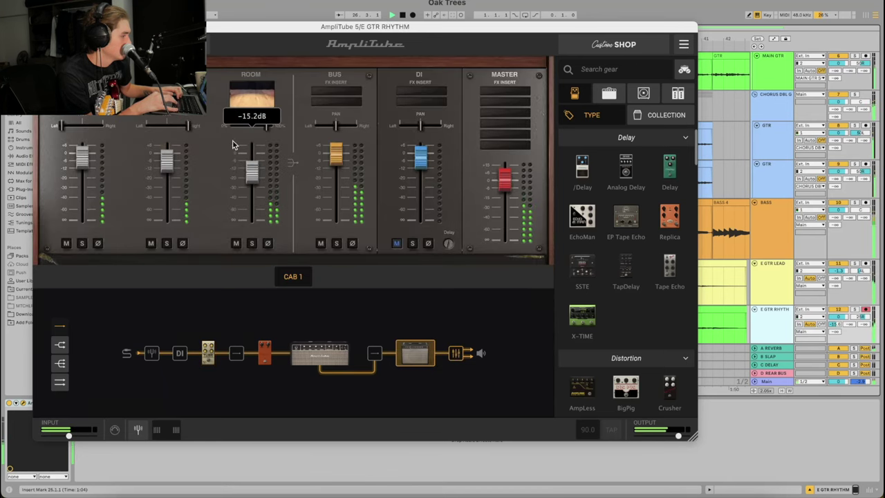
key(super+w)
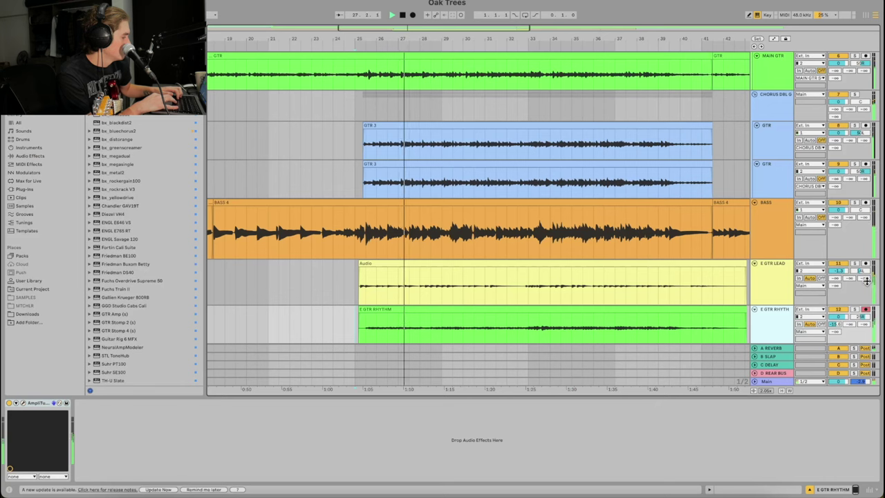
- Listen to E GTR RHYTHM soloed, and add Pro-Q 3 after AmpliTube with a 12 dB/oct low cut at about 380 Hz
click(855, 309)
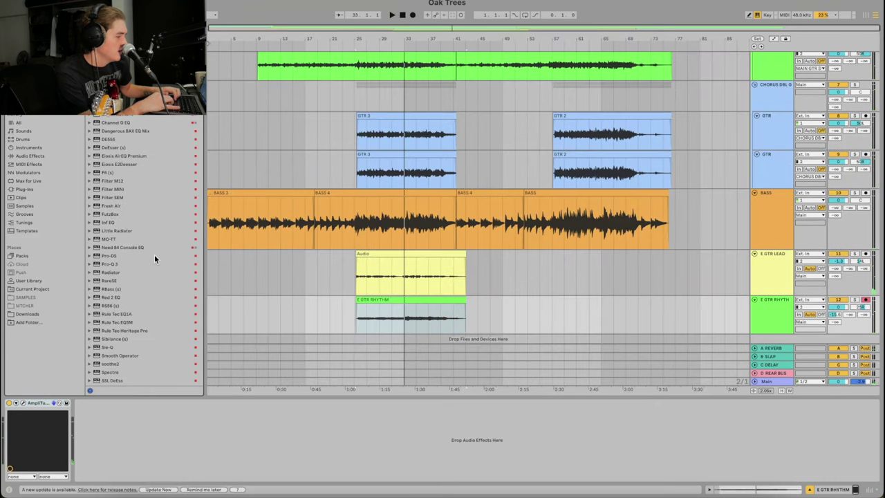
scroll(154, 259, down, 3)
click(109, 222)
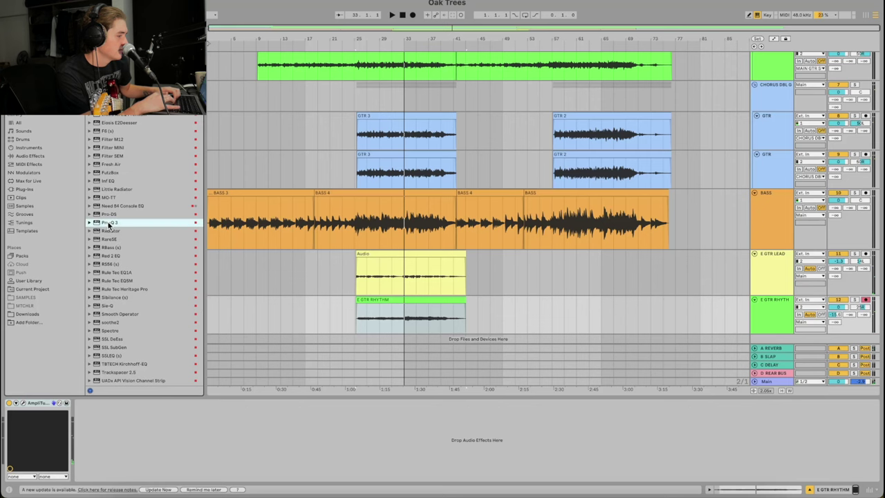
drag(388, 309, 389, 310)
key(space)
drag(43, 178, 393, 187)
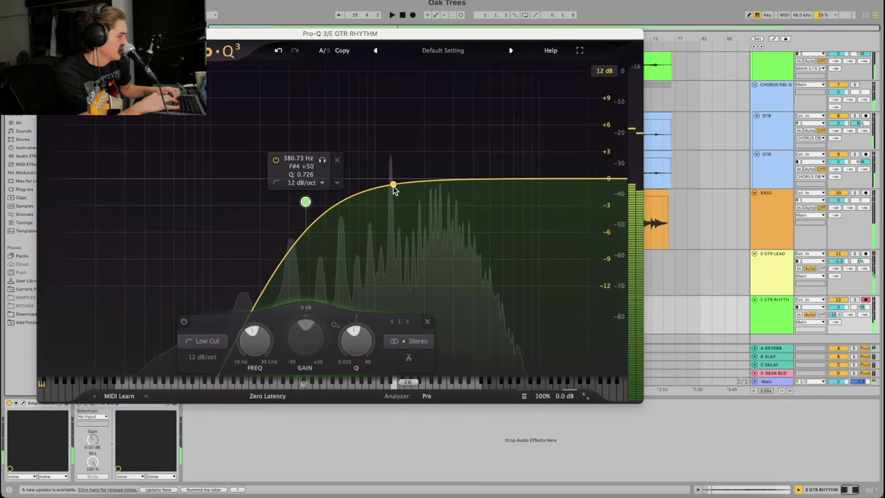
- Add a narrow dynamic bell cut of -2.69 dB at about 1268 Hz in Pro-Q 3 and move the low cut to a lower frequency
double_click(391, 185)
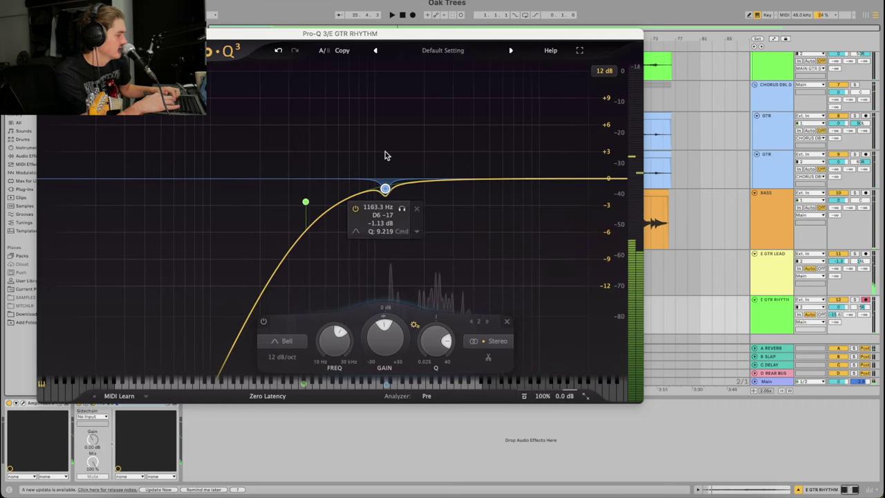
drag(402, 208, 409, 209)
drag(392, 338, 373, 346)
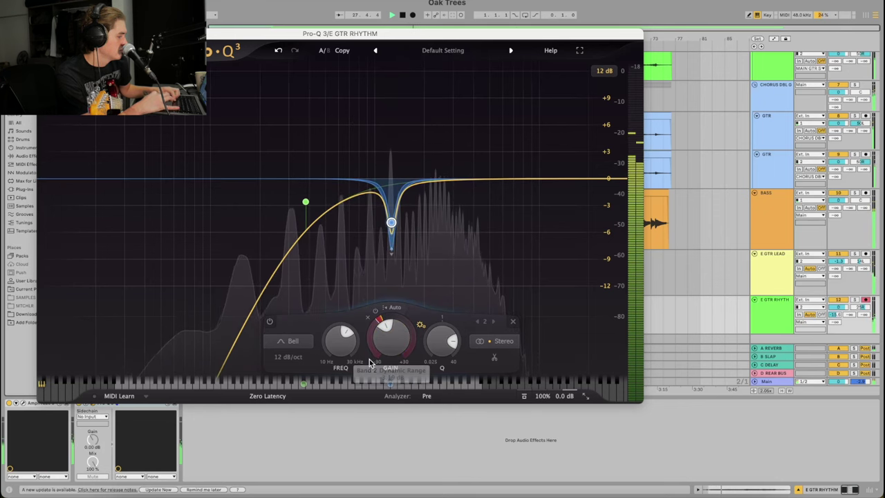
drag(391, 222, 391, 203)
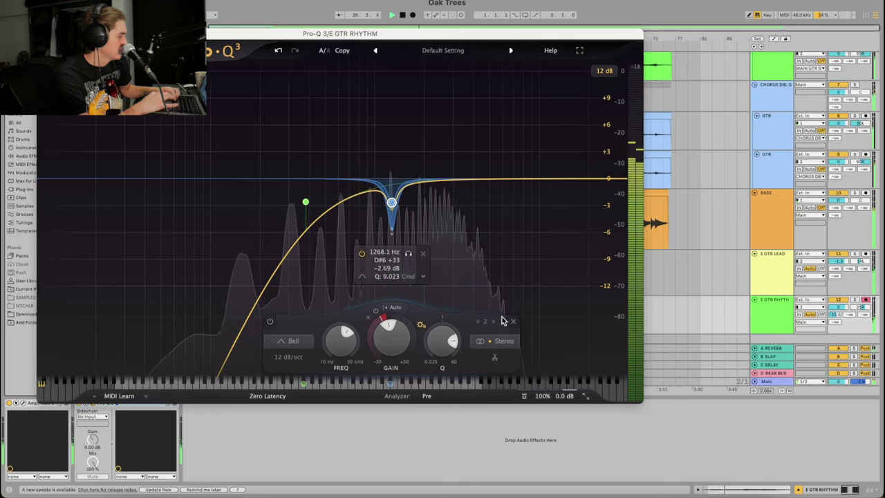
drag(305, 202, 227, 193)
key(super+alt+p)
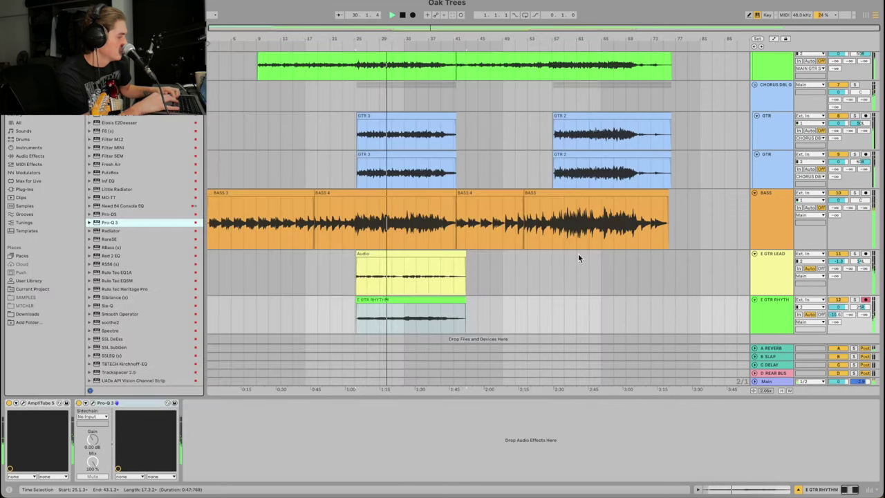
- Add TH-U Slate on a new audio track below E GTR RHYTHM and try Squeeky clean SC and another Clean guitar preset
click(353, 278)
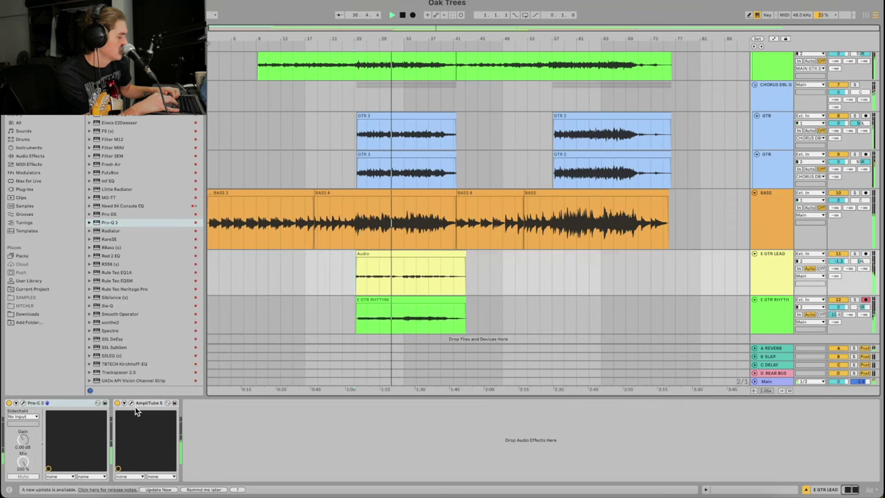
click(569, 326)
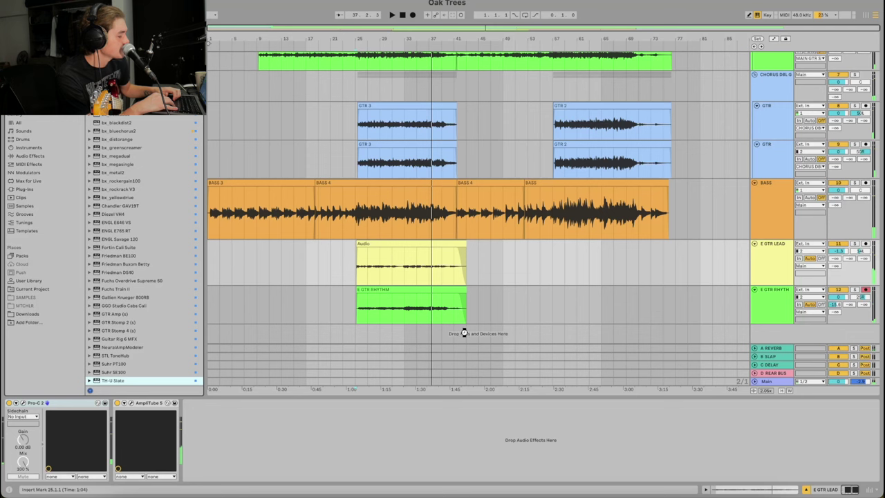
drag(464, 333, 465, 333)
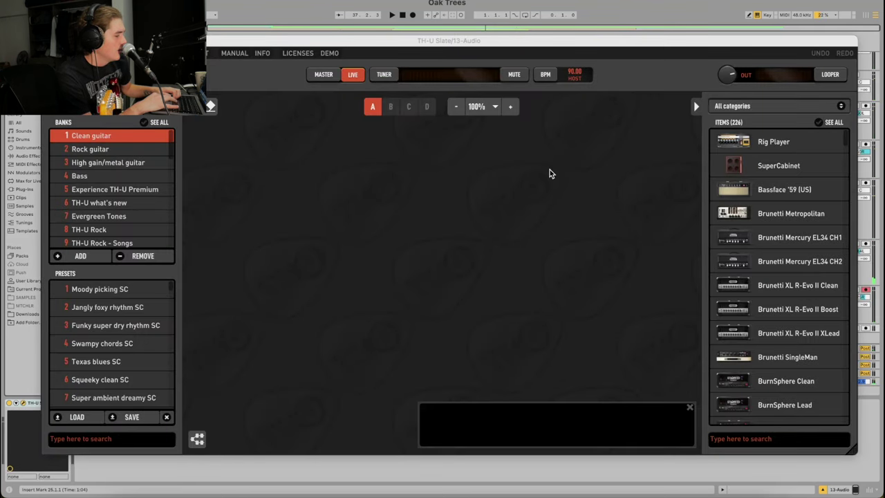
scroll(130, 225, down, 1)
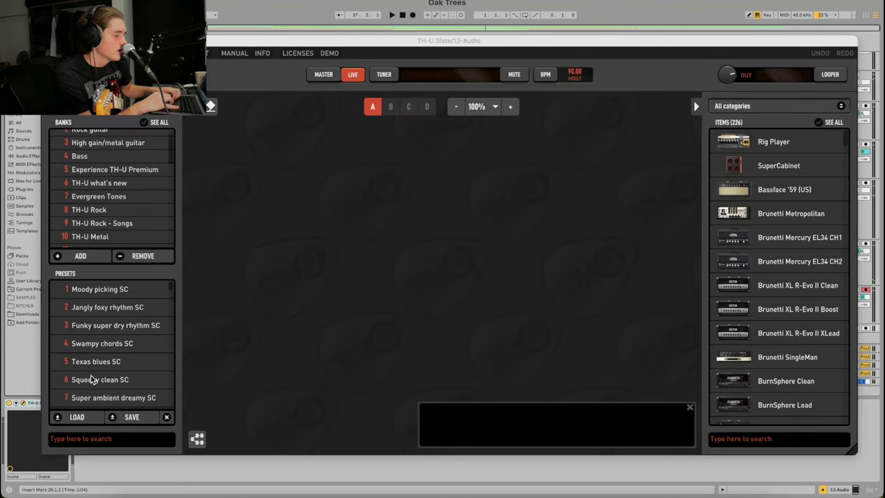
click(97, 380)
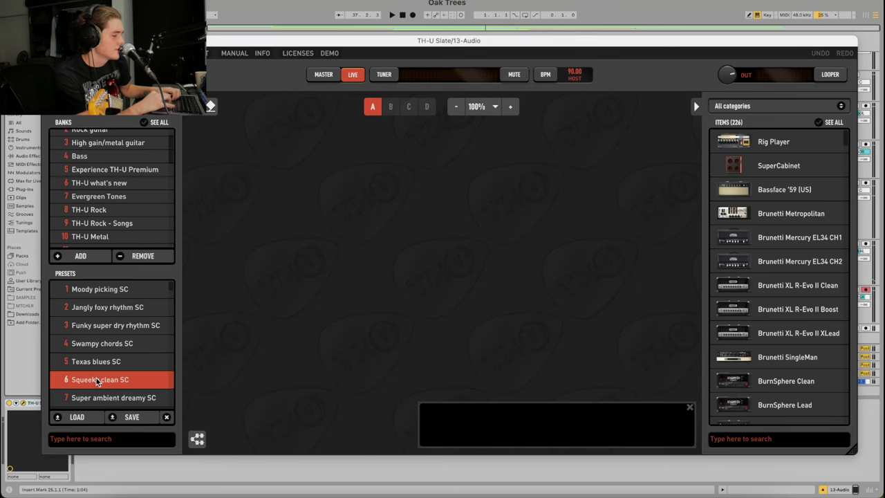
click(89, 366)
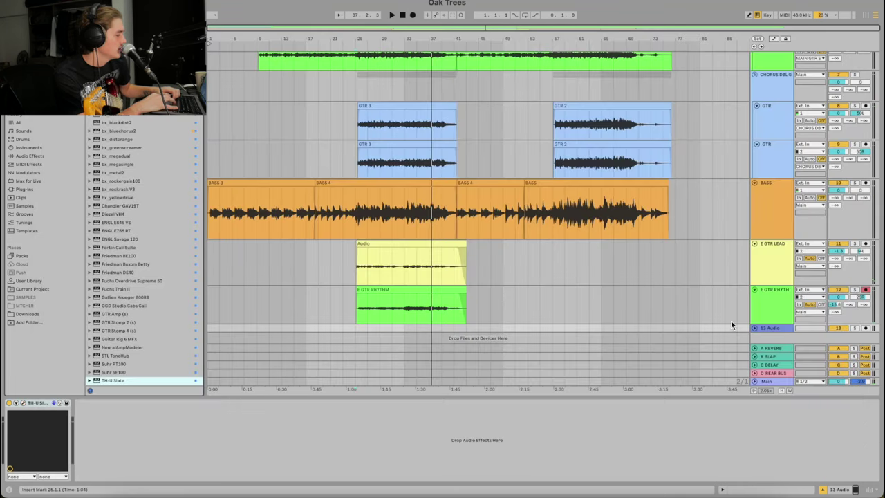
- Trim the lead-in of the recorded 13 Audio clip so it starts at bar 25, and play it back
scroll(733, 322, down, 1)
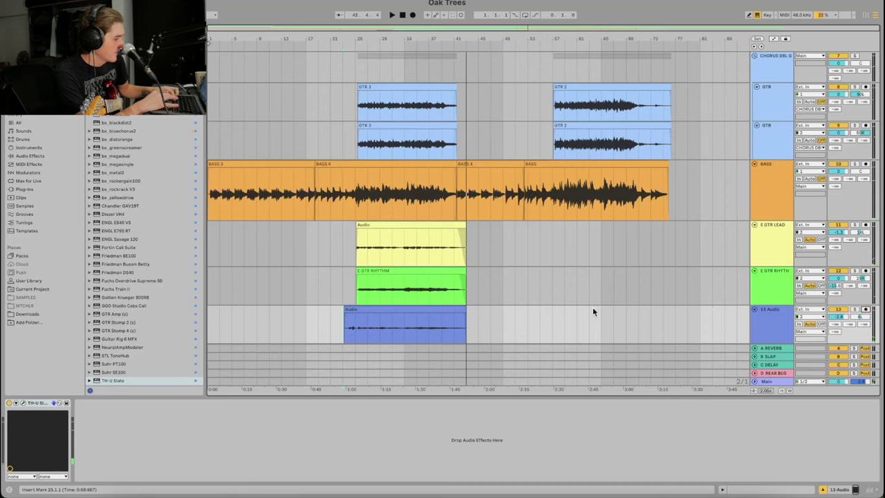
key(plus)
key(plus)
drag(343, 333, 373, 324)
key(BackSpace)
key(space)
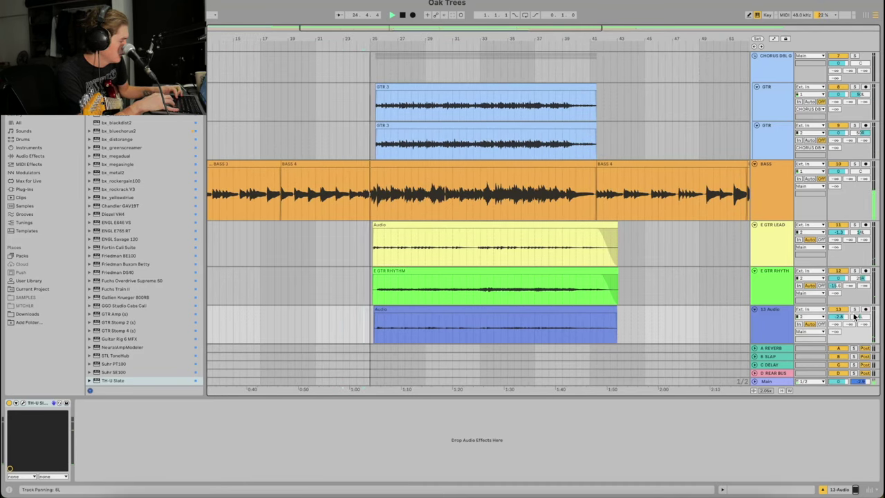
- Solo E GTR RHYTHM and E GTR LEAD together with 13 Audio, and raise 13 Audio's A REVERB send to about -15 dB
super+click(855, 271)
super+click(854, 225)
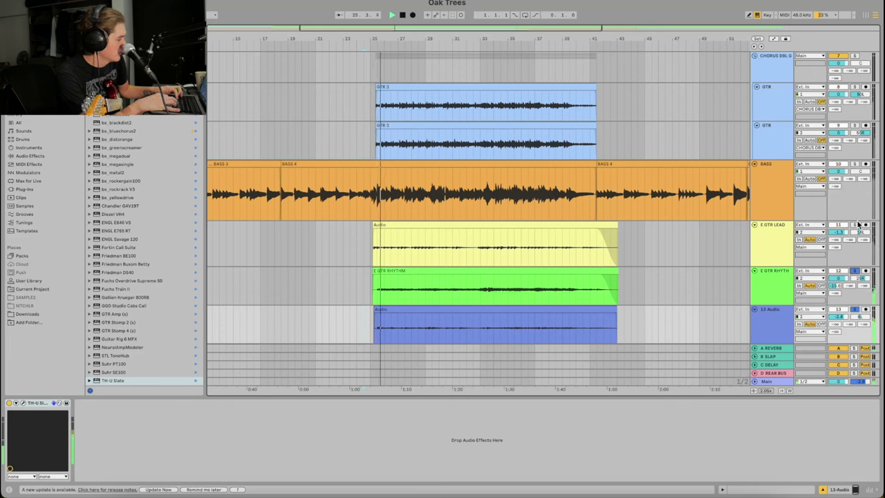
click(760, 321)
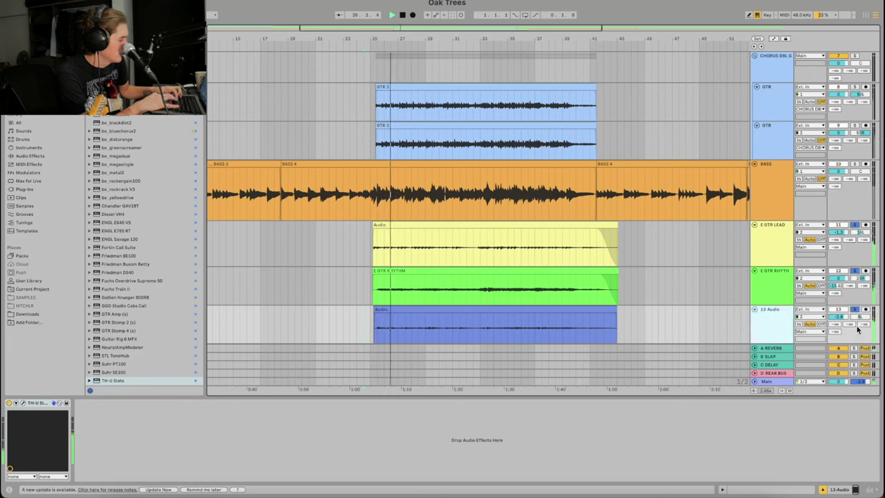
drag(835, 324, 836, 304)
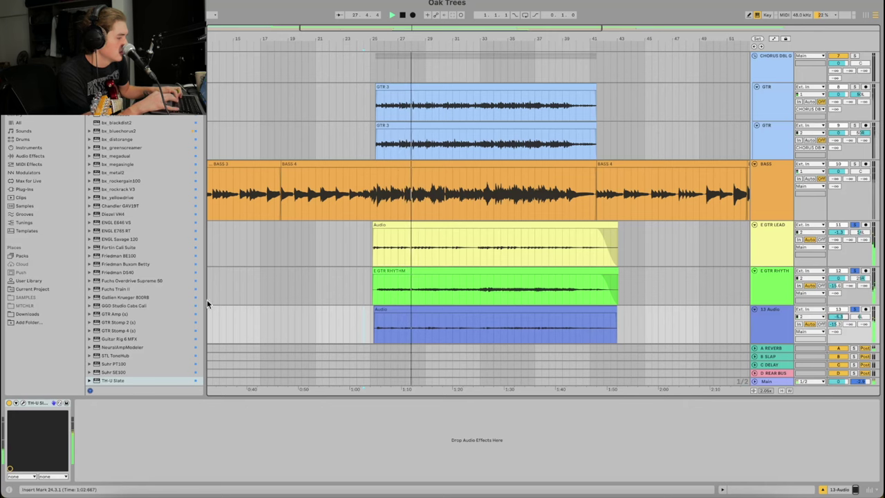
- Add Pro-Q 3 after TH-U Slate on 13 Audio with a bell cut of -2.98 dB at about 267 Hz and Q 1.986
click(24, 48)
drag(106, 222, 134, 431)
drag(292, 205, 289, 218)
scroll(289, 219, up, 3)
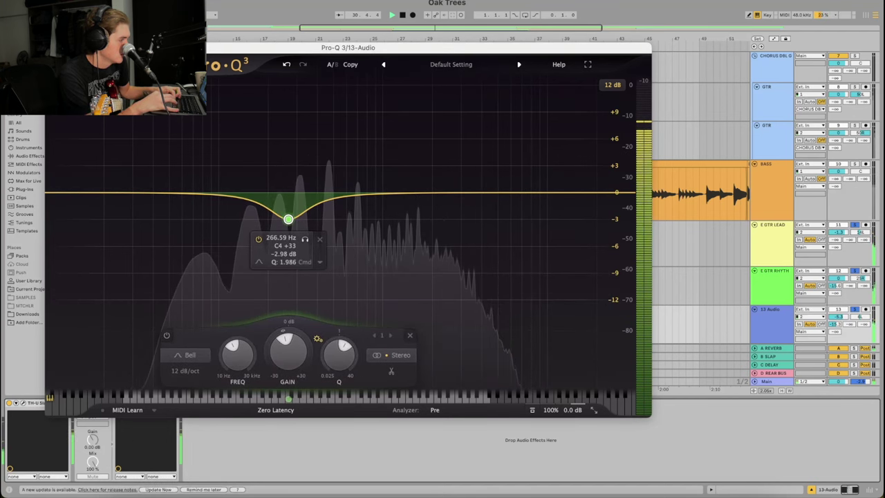
key(super+alt+p)
- Adjust the pan of 13 Audio and turn off the electric guitar solos to hear the section from bar 25 in the full mix
click(860, 316)
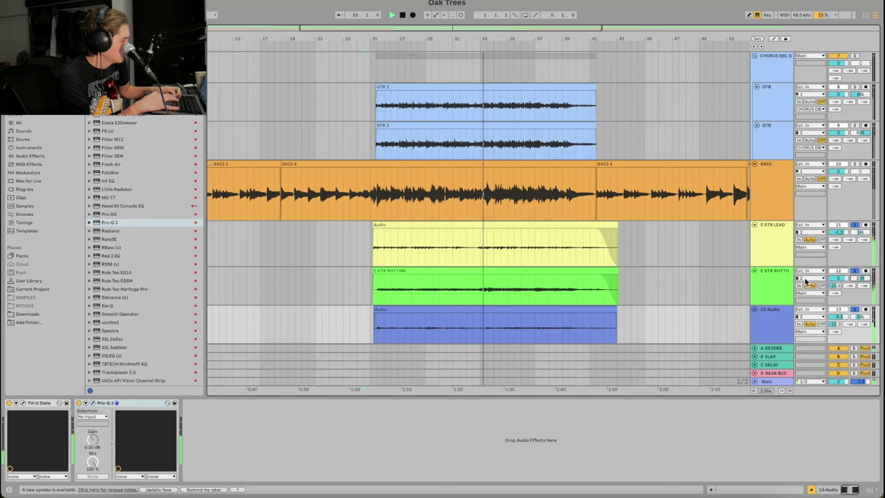
click(742, 280)
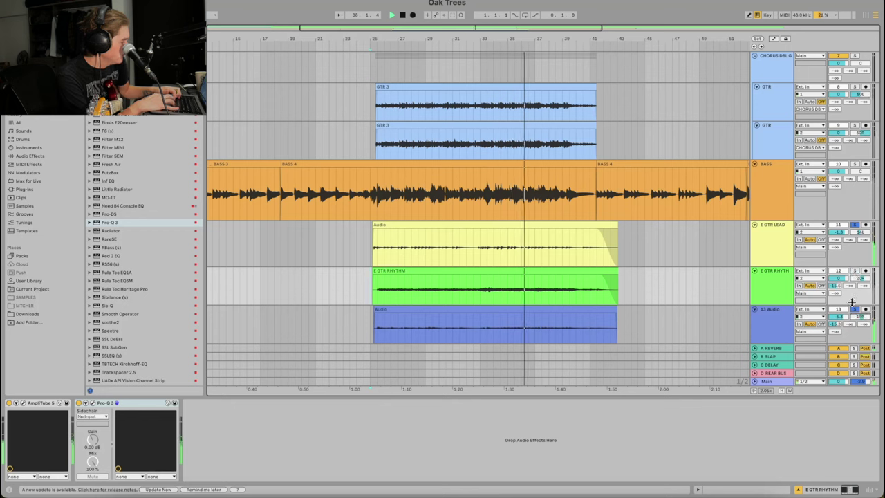
click(379, 287)
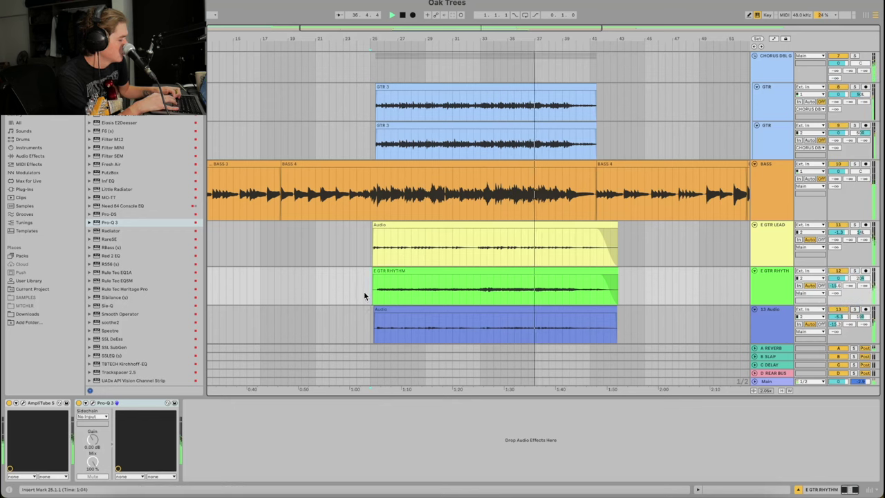